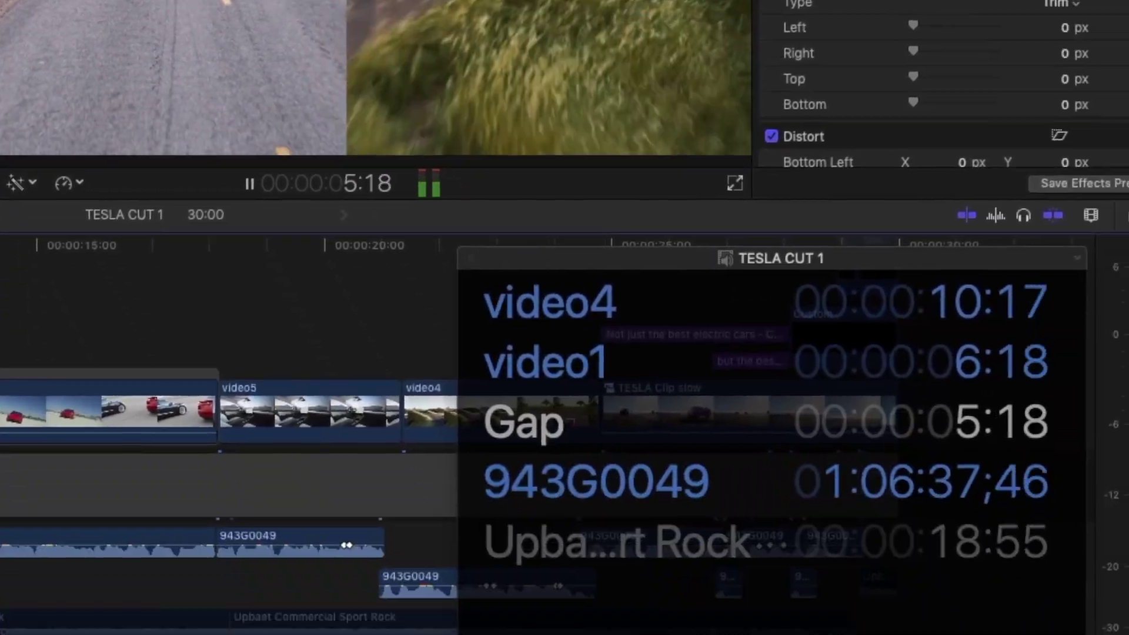
- Stop TESLA CUT 1 playback with the Source and Project Timecode windows floating over the viewer
{"action": "key", "text": "space"}
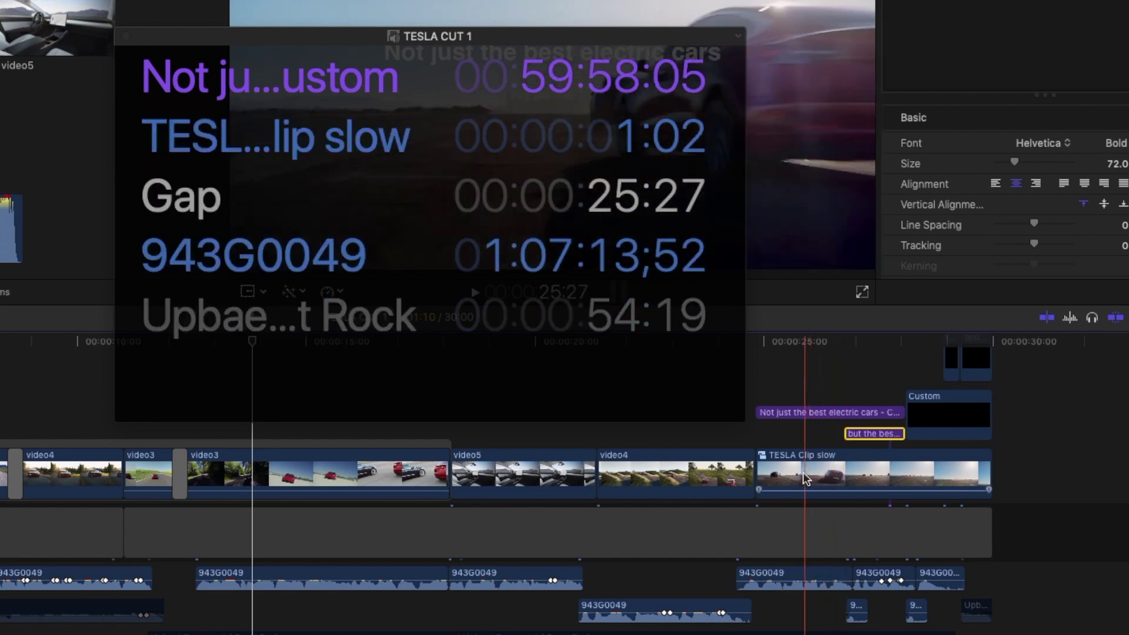
- Select the title, 943G0049 audio, TESLA Clip slow and video4 clips in turn in the timeline
{"action": "left_click", "coordinate": [861, 413]}
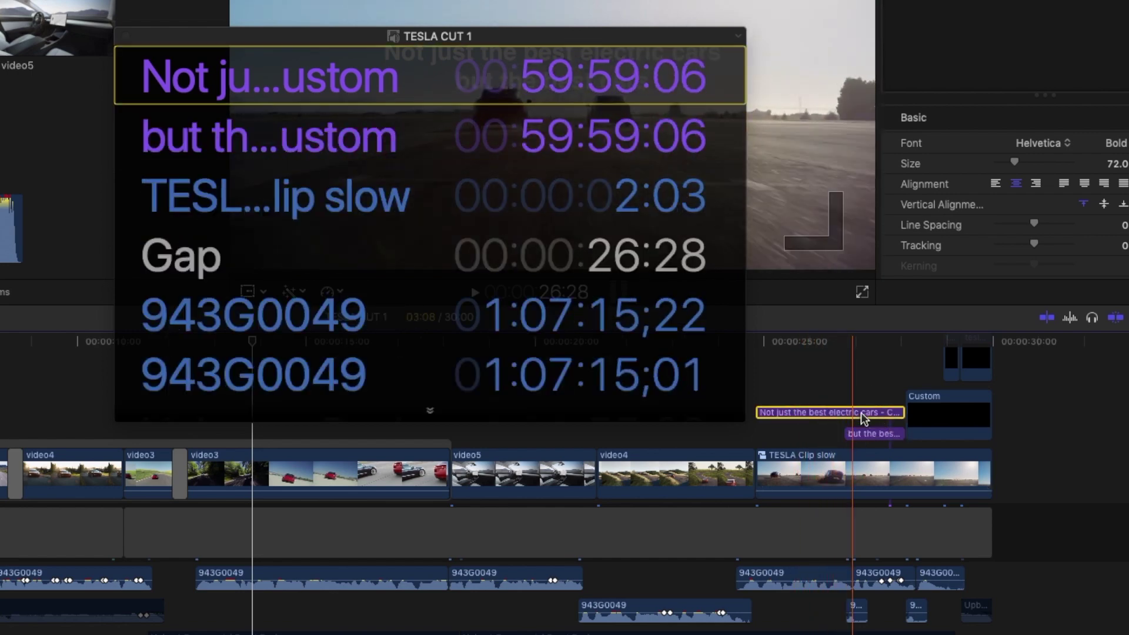
{"action": "left_click", "coordinate": [869, 584]}
{"action": "left_click", "coordinate": [864, 476]}
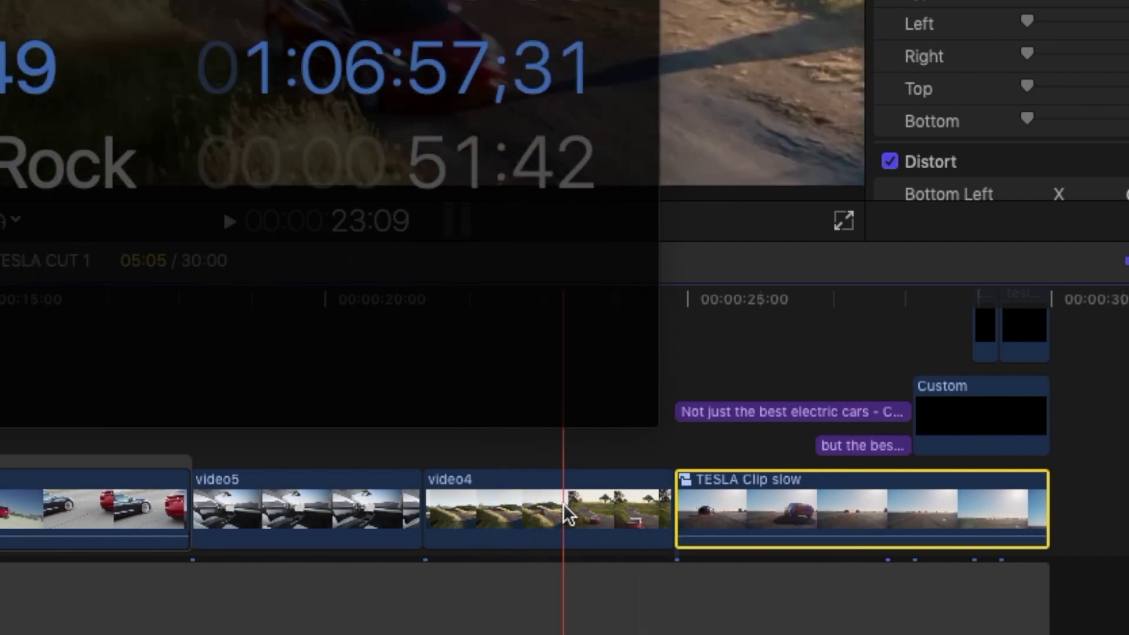
{"action": "left_click", "coordinate": [564, 504]}
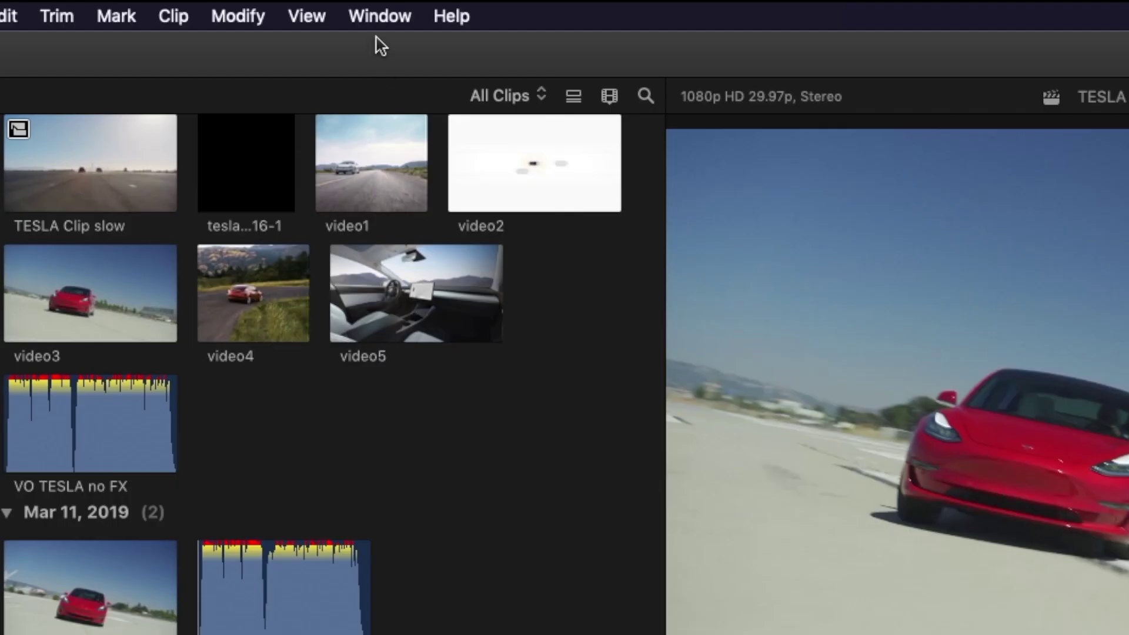
- Open the floating Source Timecode window from the Window menu and resize it to a comfortable width
{"action": "left_click", "coordinate": [304, 5]}
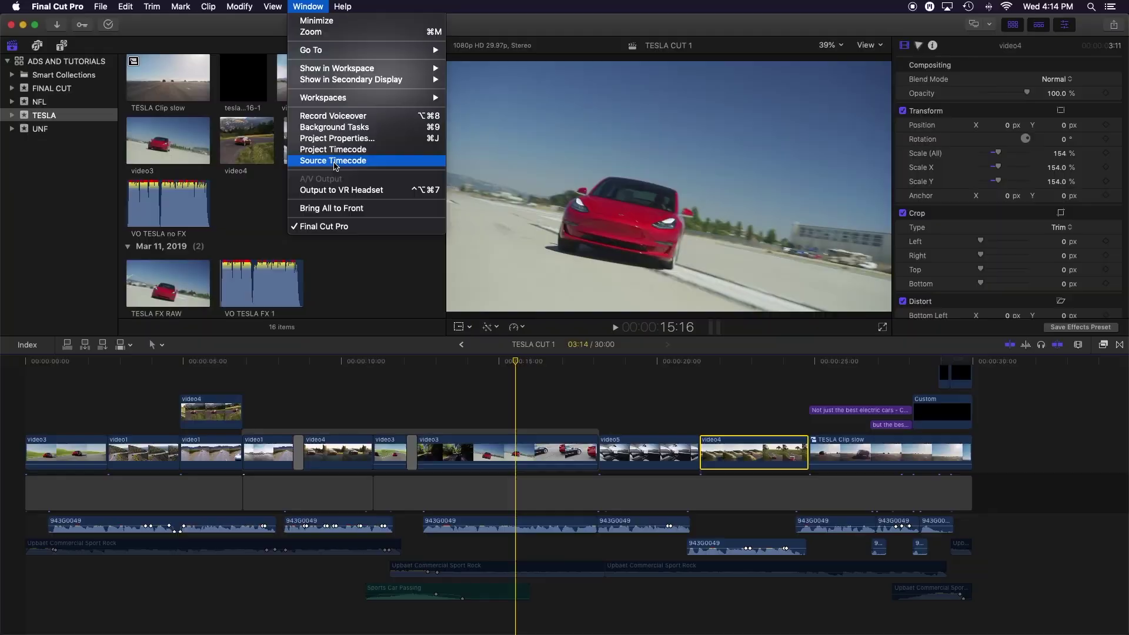
{"action": "left_click", "coordinate": [334, 161]}
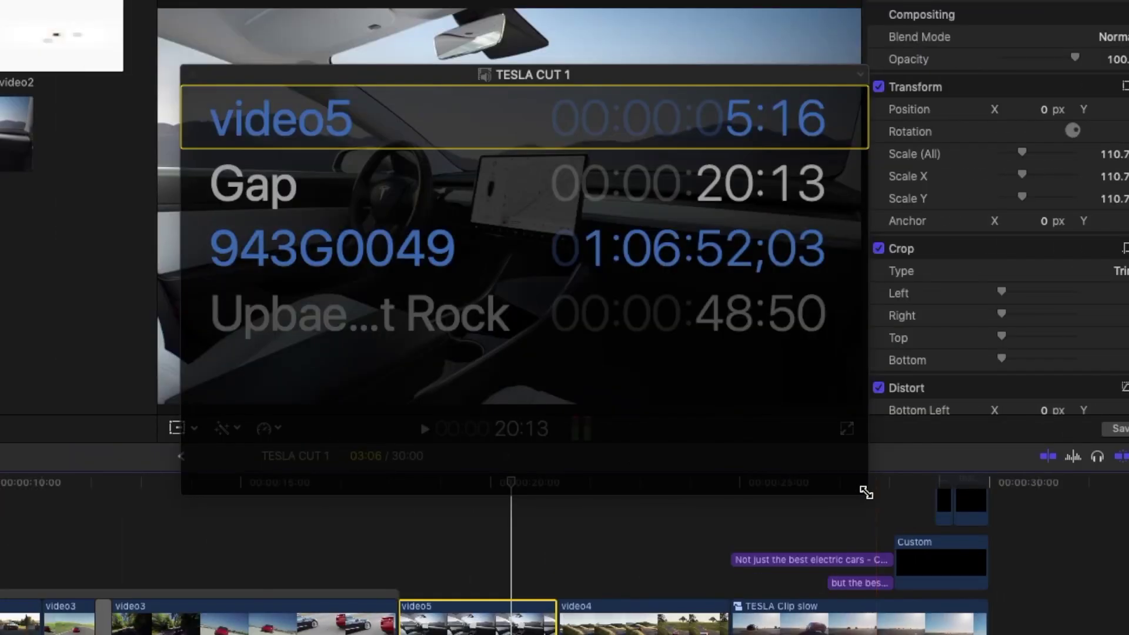
{"action": "left_click_drag", "start_coordinate": [862, 493], "coordinate": [807, 492]}
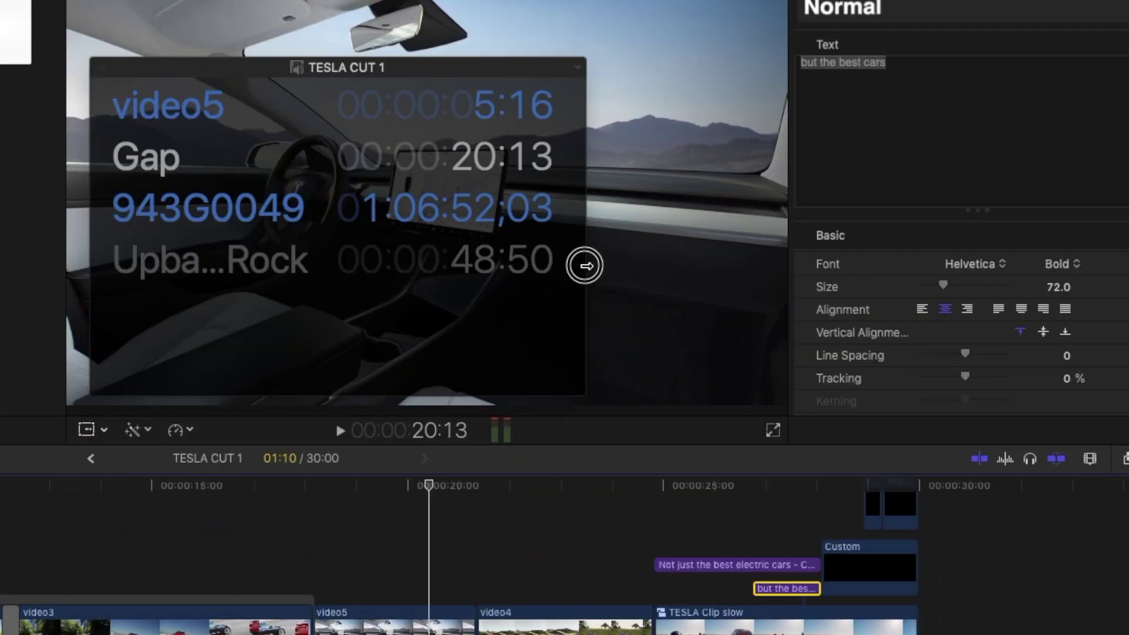
{"action": "left_click_drag", "start_coordinate": [584, 267], "coordinate": [662, 277]}
{"action": "left_click", "coordinate": [618, 141]}
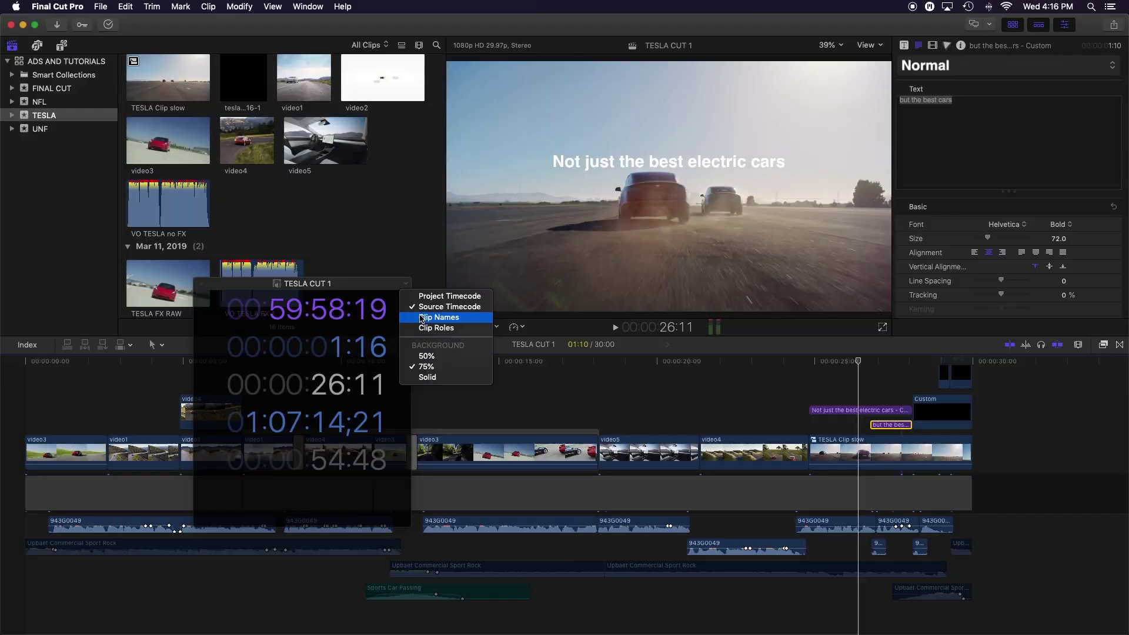
- Show Clip Names beside each source timecode and set the window background to Solid
{"action": "left_click", "coordinate": [646, 208]}
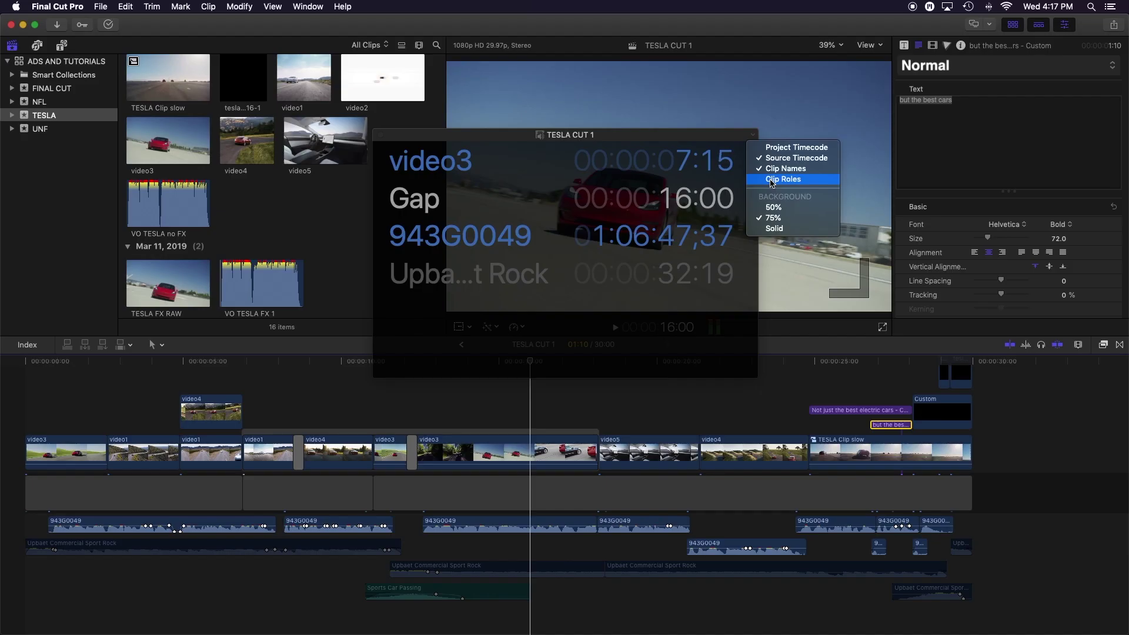
{"action": "left_click", "coordinate": [772, 182]}
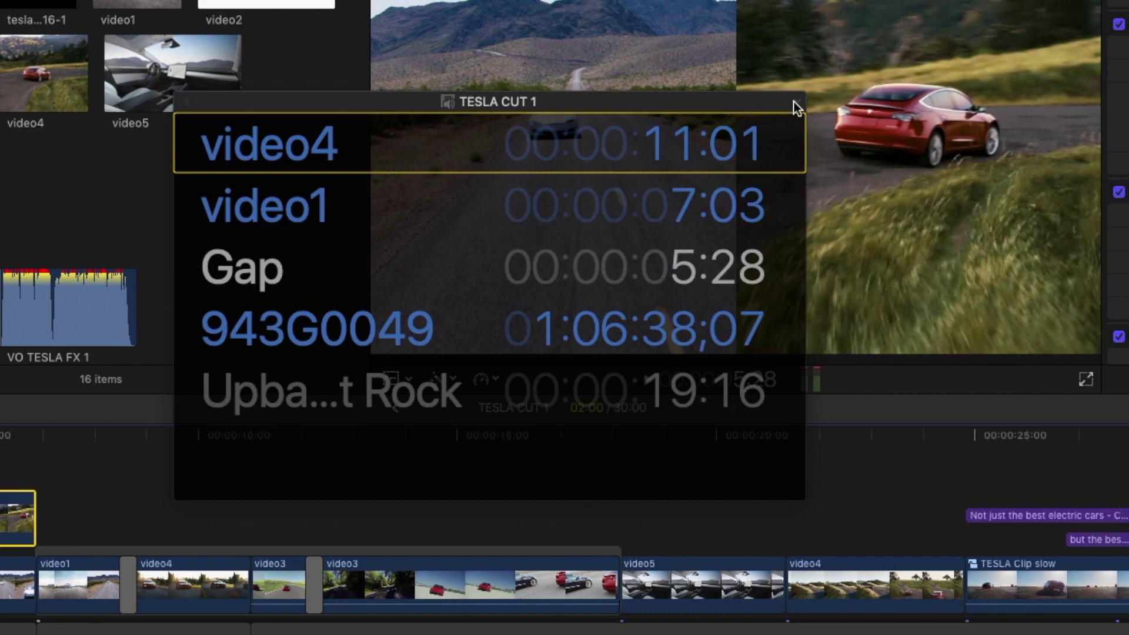
{"action": "left_click", "coordinate": [794, 101]}
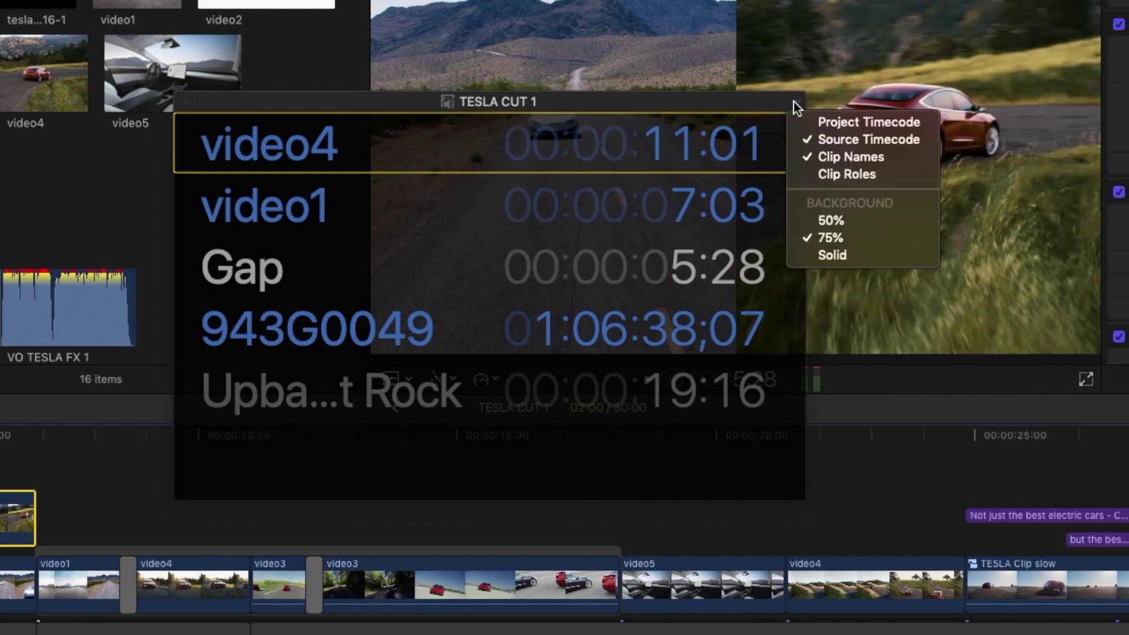
{"action": "left_click", "coordinate": [832, 255]}
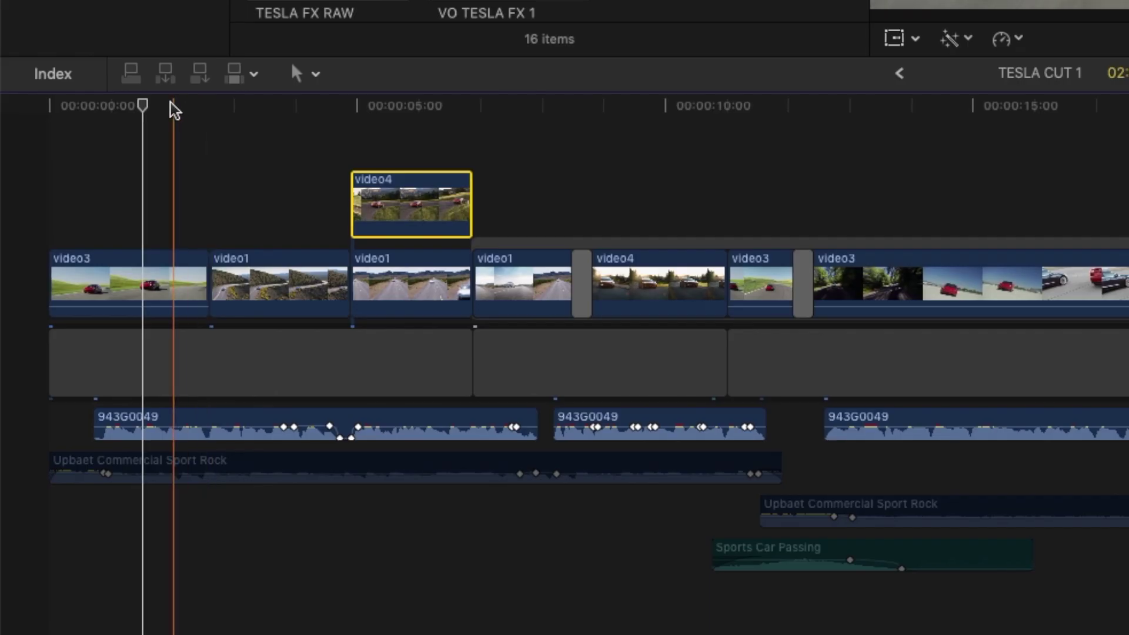
- Drag the playhead back to about 00:00:00:20 near the project start
{"action": "left_click_drag", "start_coordinate": [166, 107], "coordinate": [113, 110]}
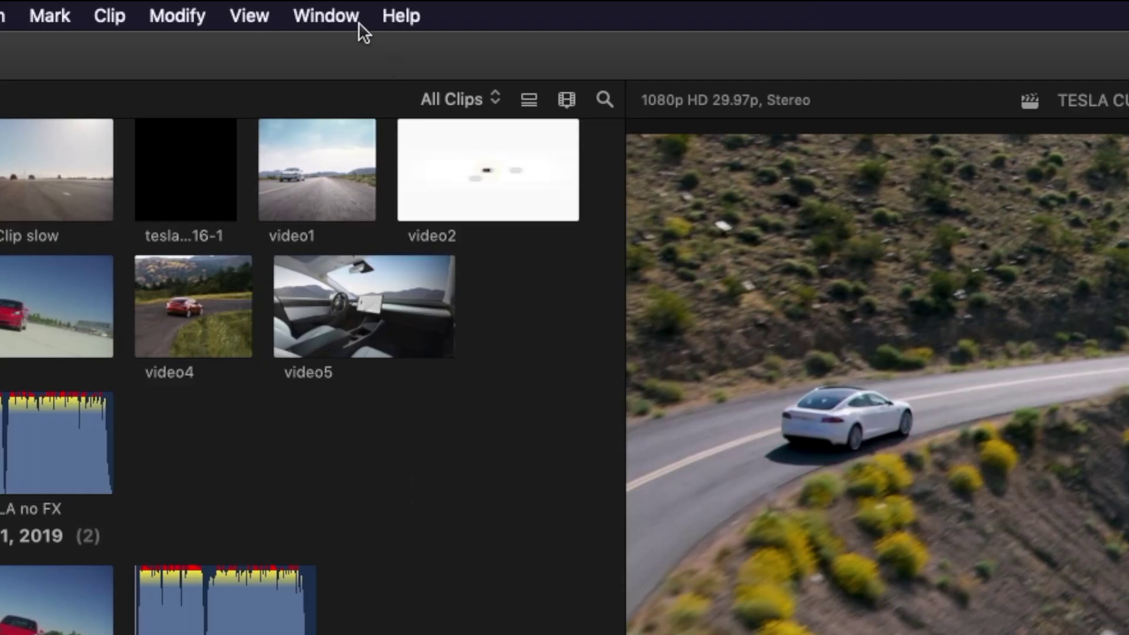
- Open the Project Timecode window, move it lower, enlarge it, and set its background to 75%
{"action": "left_click", "coordinate": [336, 12]}
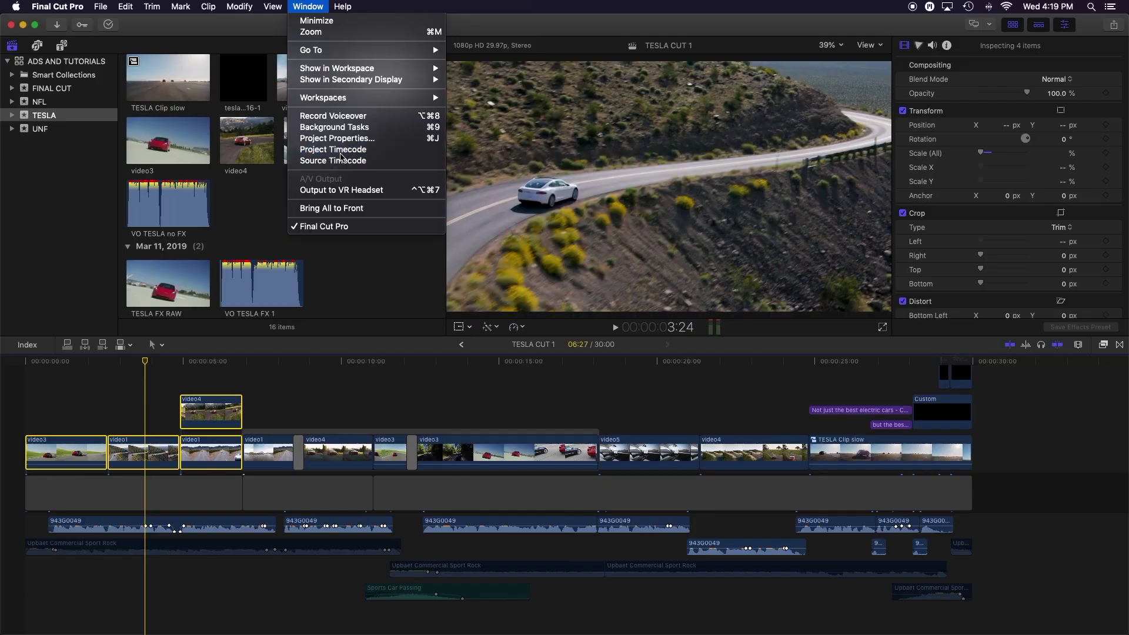
{"action": "left_click", "coordinate": [340, 150]}
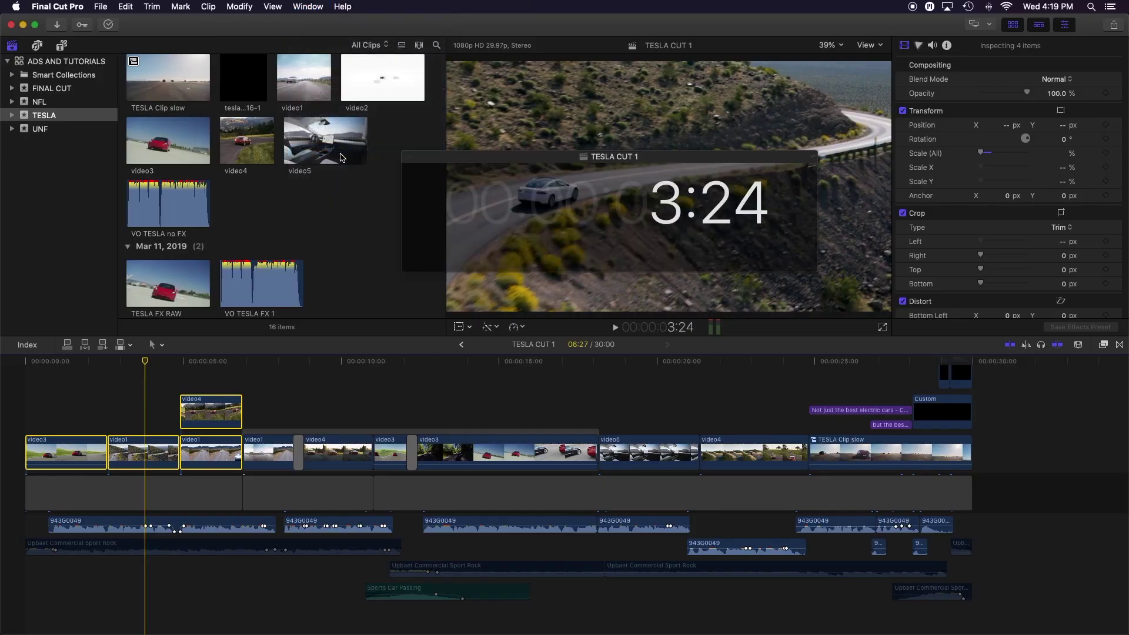
{"action": "left_click_drag", "start_coordinate": [614, 156], "coordinate": [469, 362]}
{"action": "left_click_drag", "start_coordinate": [672, 478], "coordinate": [739, 492]}
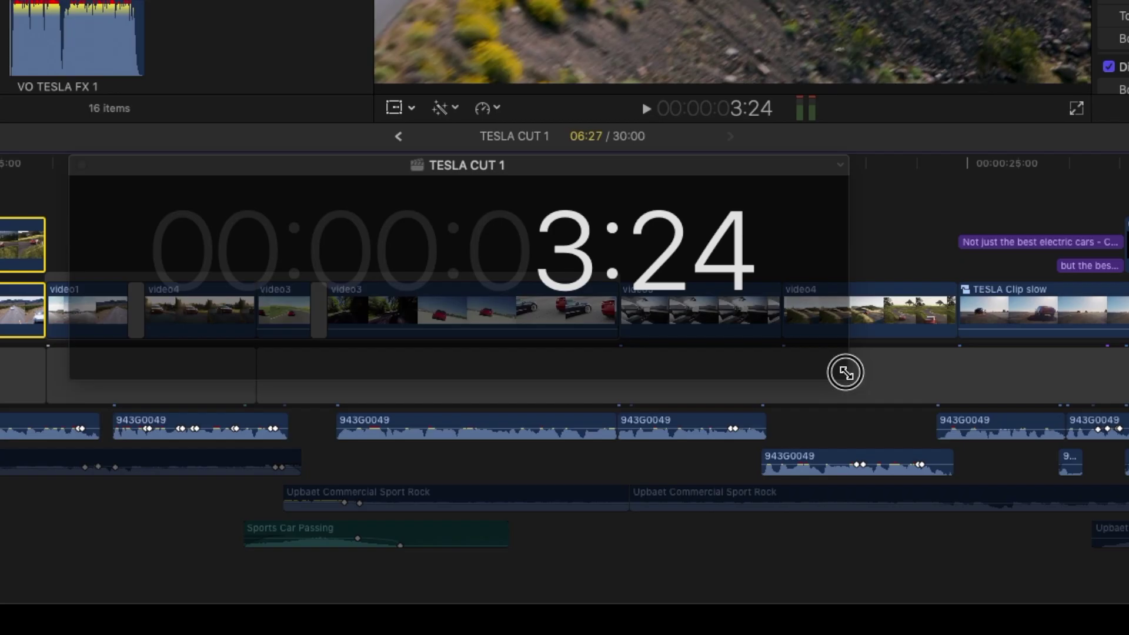
{"action": "left_click_drag", "start_coordinate": [844, 372], "coordinate": [1042, 448]}
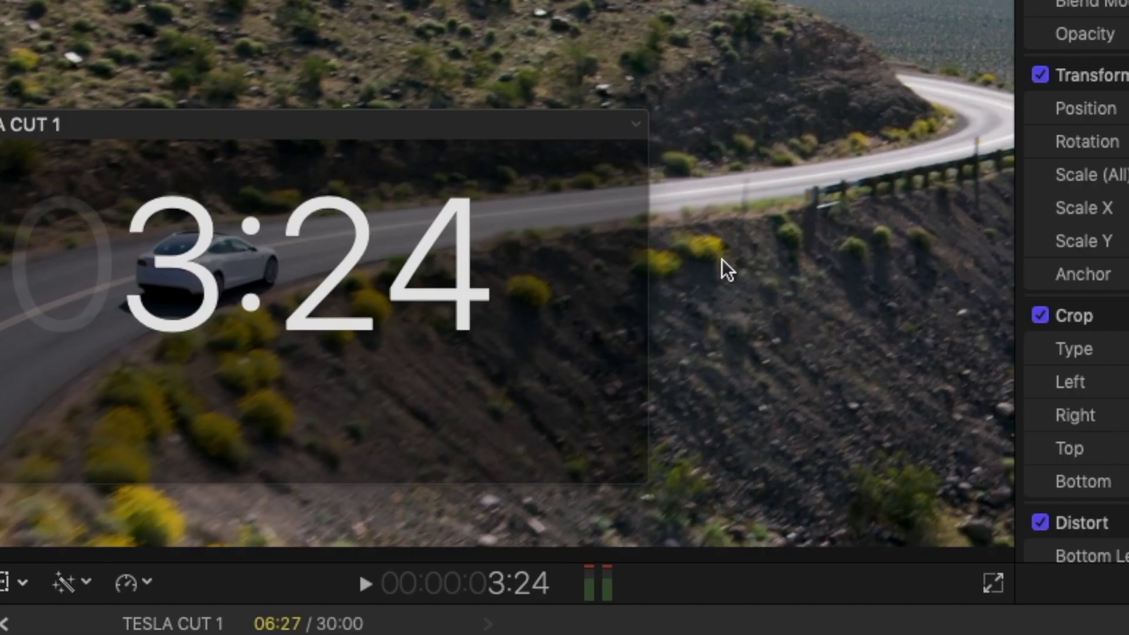
{"action": "left_click", "coordinate": [628, 120]}
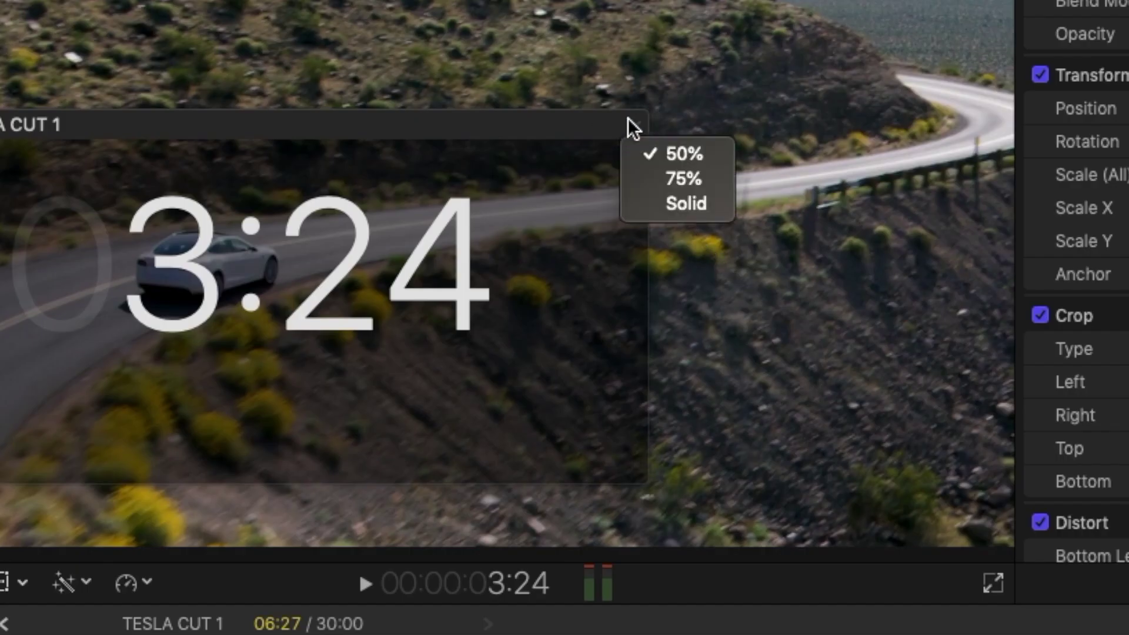
{"action": "left_click", "coordinate": [694, 174]}
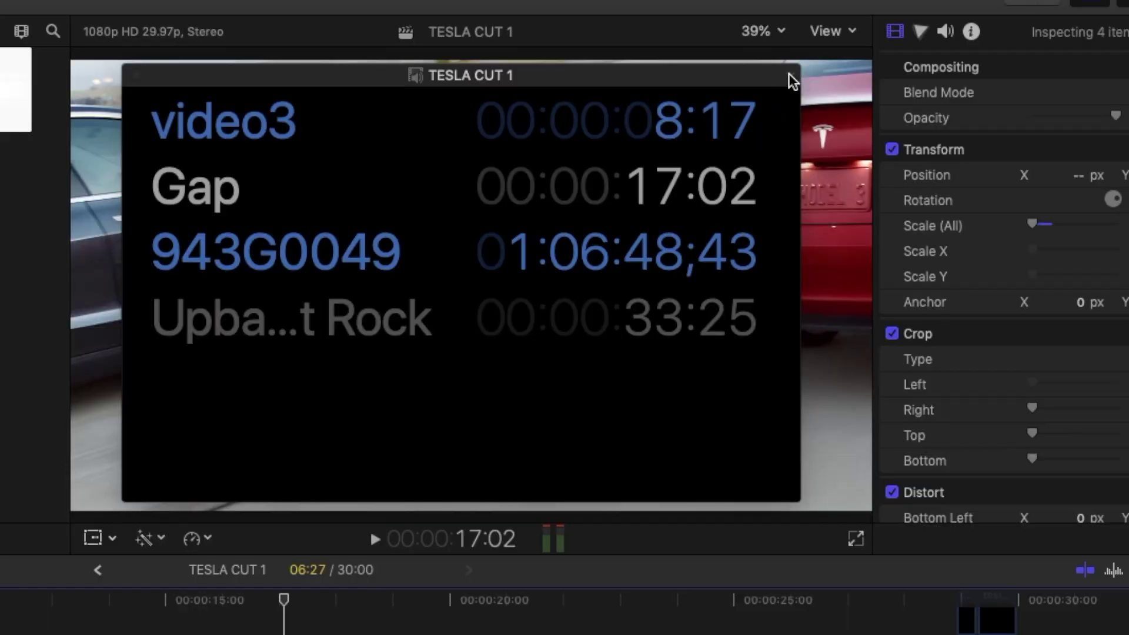
- Enable Project Timecode so a TESLA CUT 1 row appears atop the source timecode list
{"action": "left_click", "coordinate": [791, 79]}
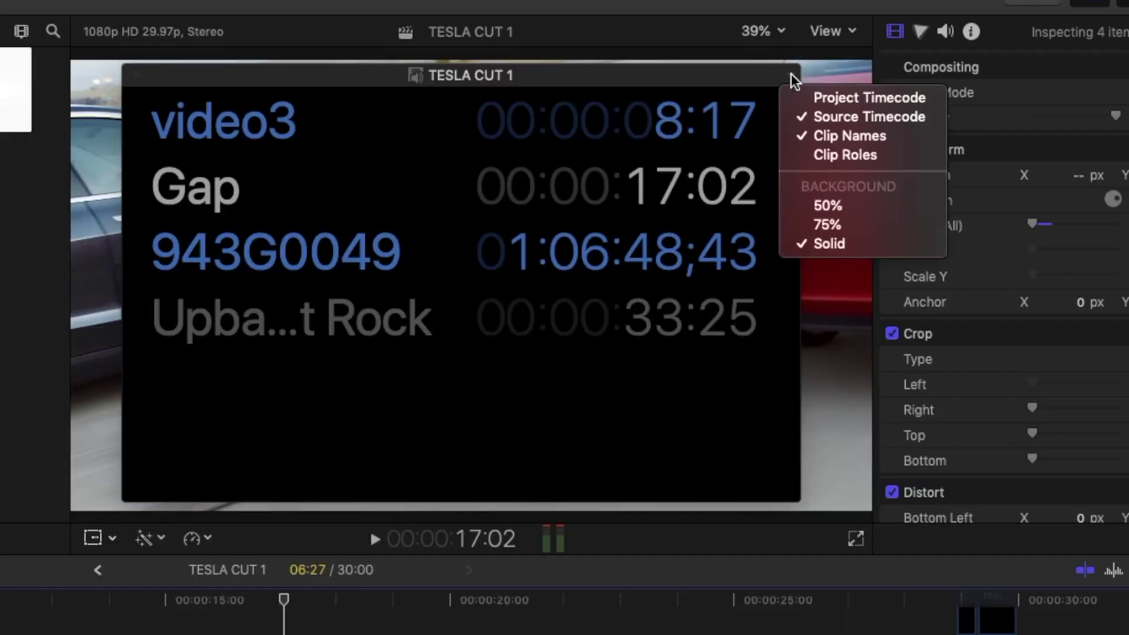
{"action": "left_click", "coordinate": [832, 99]}
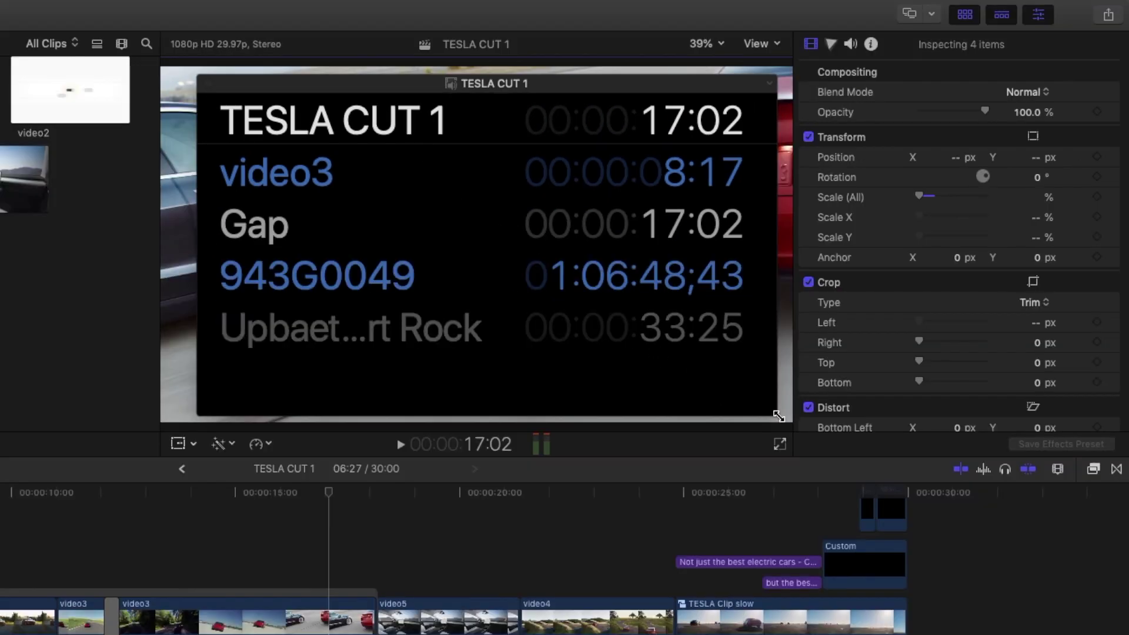
- Resize the timecode window by its corner and bottom edge until full clip names fit
{"action": "left_click_drag", "start_coordinate": [778, 416], "coordinate": [725, 336]}
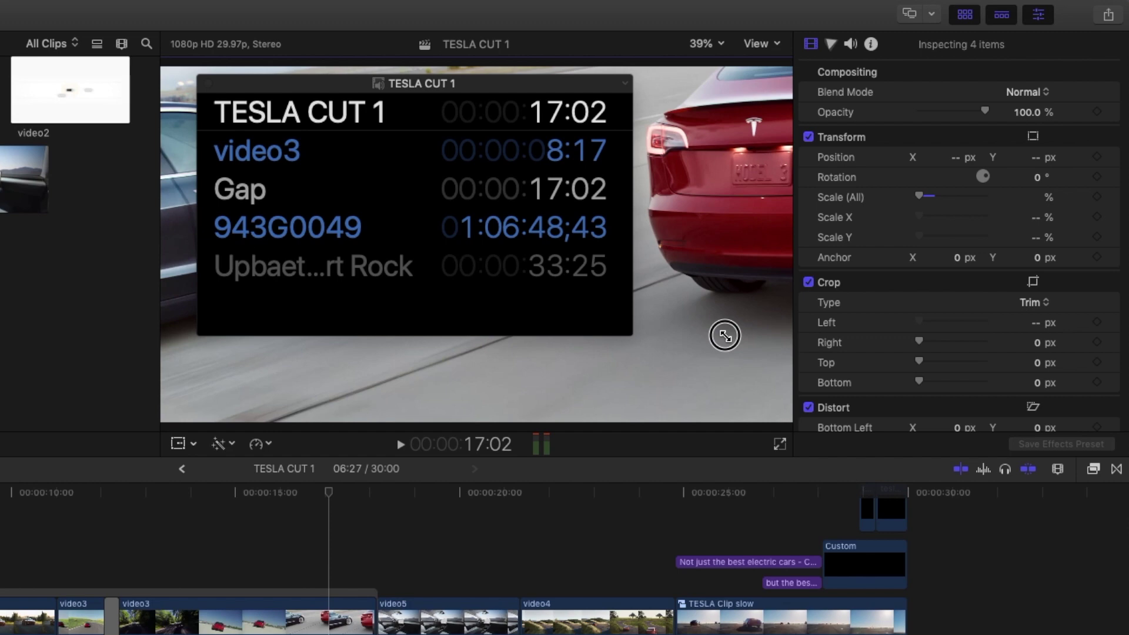
{"action": "left_click_drag", "start_coordinate": [724, 335], "coordinate": [848, 412]}
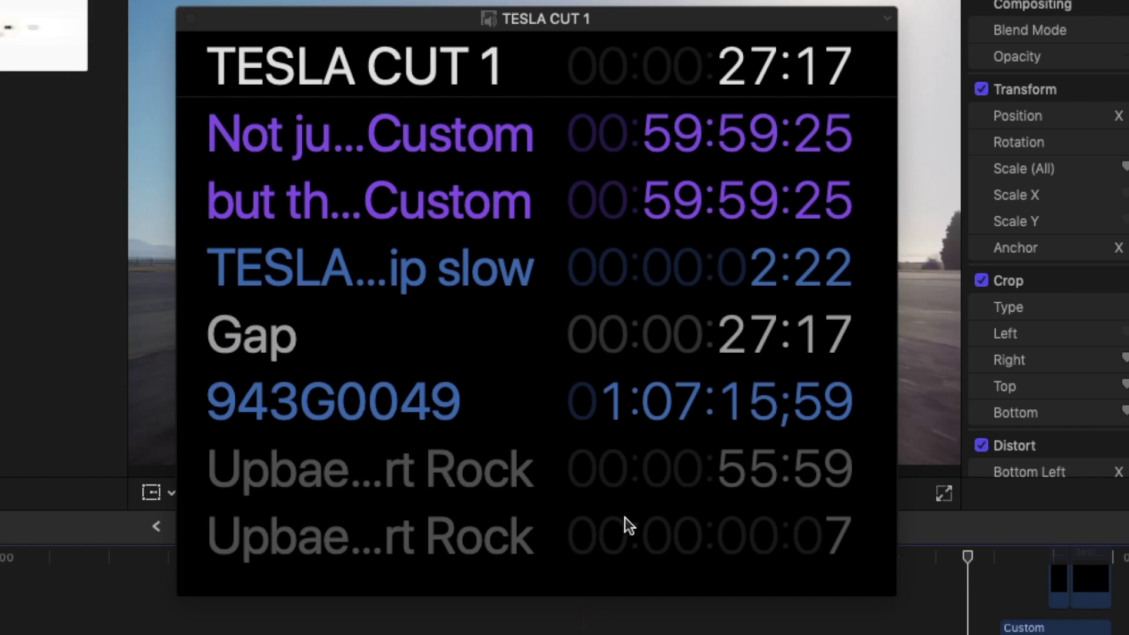
{"action": "mouse_move", "coordinate": [625, 600]}
{"action": "left_mouse_down"}
{"action": "mouse_move", "coordinate": [621, 331]}
{"action": "mouse_move", "coordinate": [617, 614]}
{"action": "left_mouse_up"}
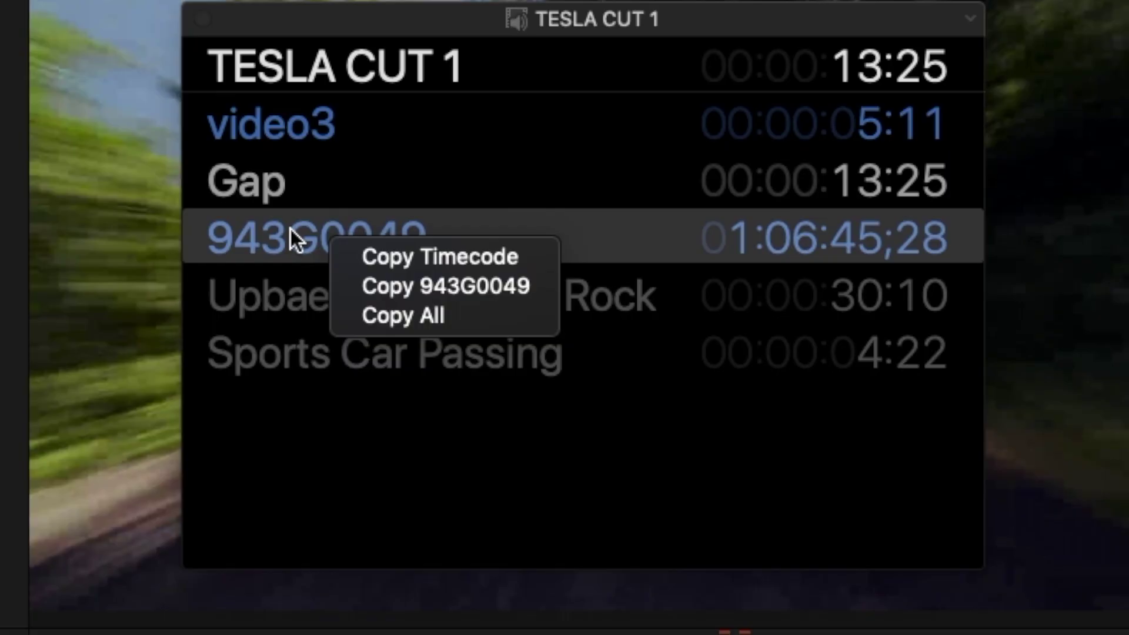
- Copy All timecode rows, paste into Numbers with column B widened, then paste into Mail
{"action": "left_click", "coordinate": [363, 315]}
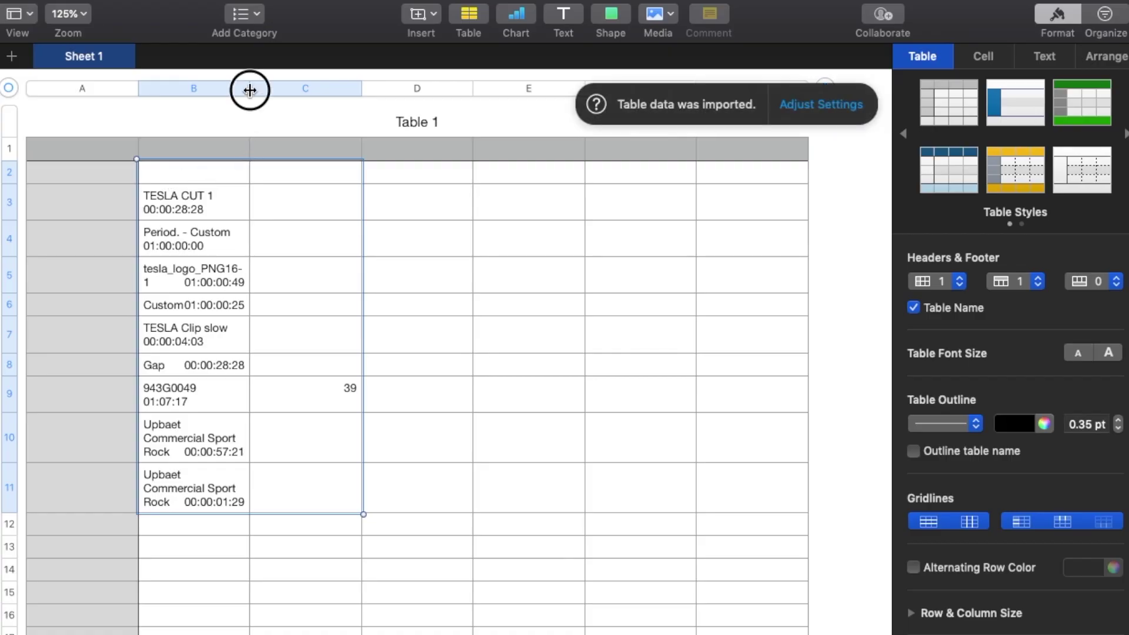
{"action": "left_click_drag", "start_coordinate": [250, 90], "coordinate": [410, 90]}
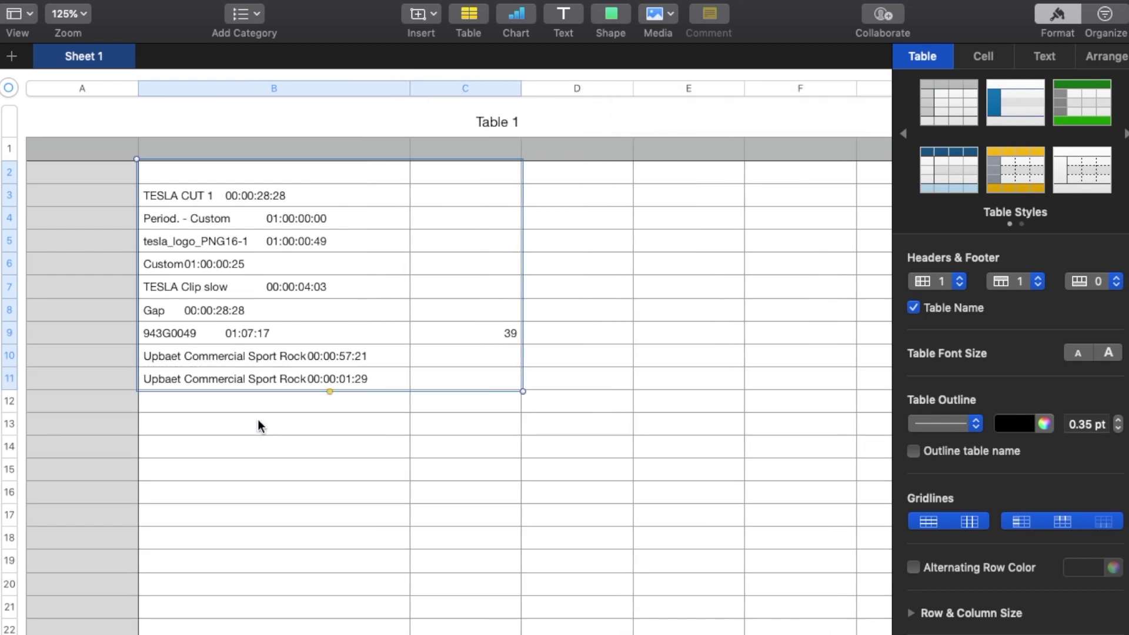
{"action": "left_click", "coordinate": [247, 408]}
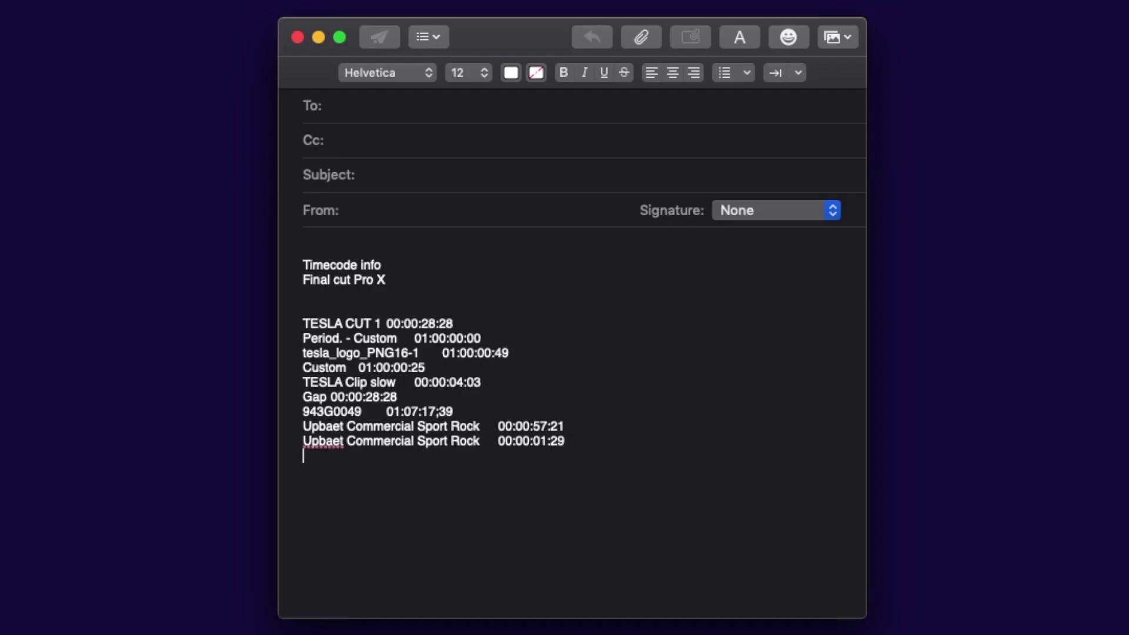
{"action": "type", "text": "TESLA CUT 1\t00:00:28:28 Period. - Custom\t01:00:00:00 tesla_logo_PNG16-1\t01:00:00:49 Custom\t01:00:00:25 TESLA Clip slow\t00:00:04:03 Gap\t00:00:28:28 943G0049\t01:07:17;39 Upbaet Commercial Sport Rock\t00:00:57:21 Upbaet Commercial Sport Rock\t00:00:01:29"}
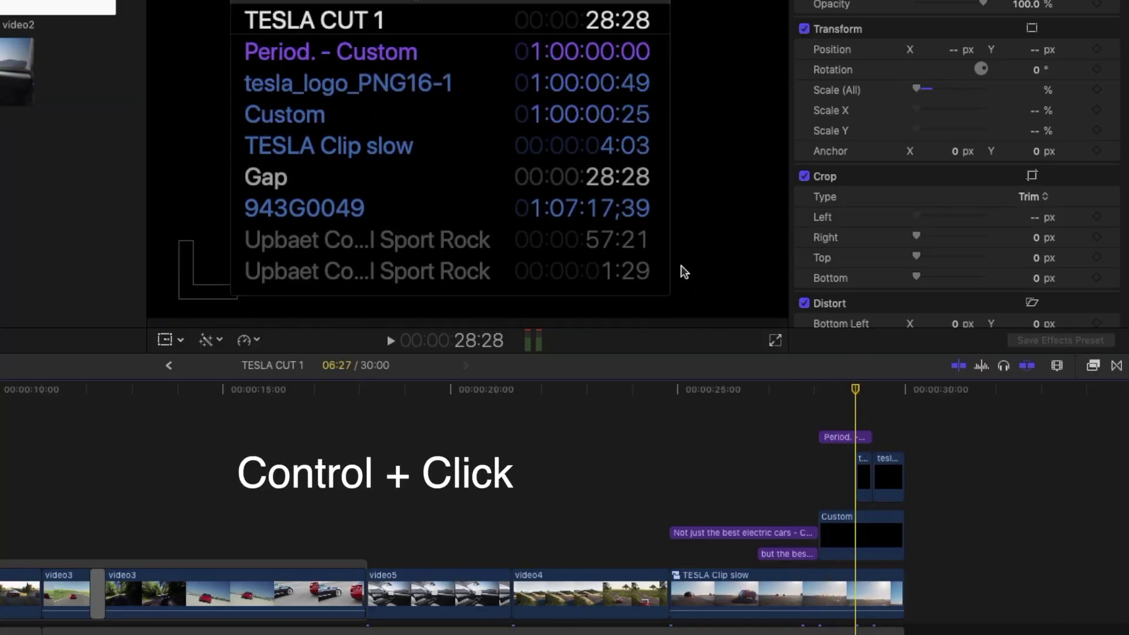
- Control-click the TESLA Clip slow row to show Copy Timecode, Copy name and Copy All
{"action": "left_click", "coordinate": [385, 153], "text": "ctrl"}
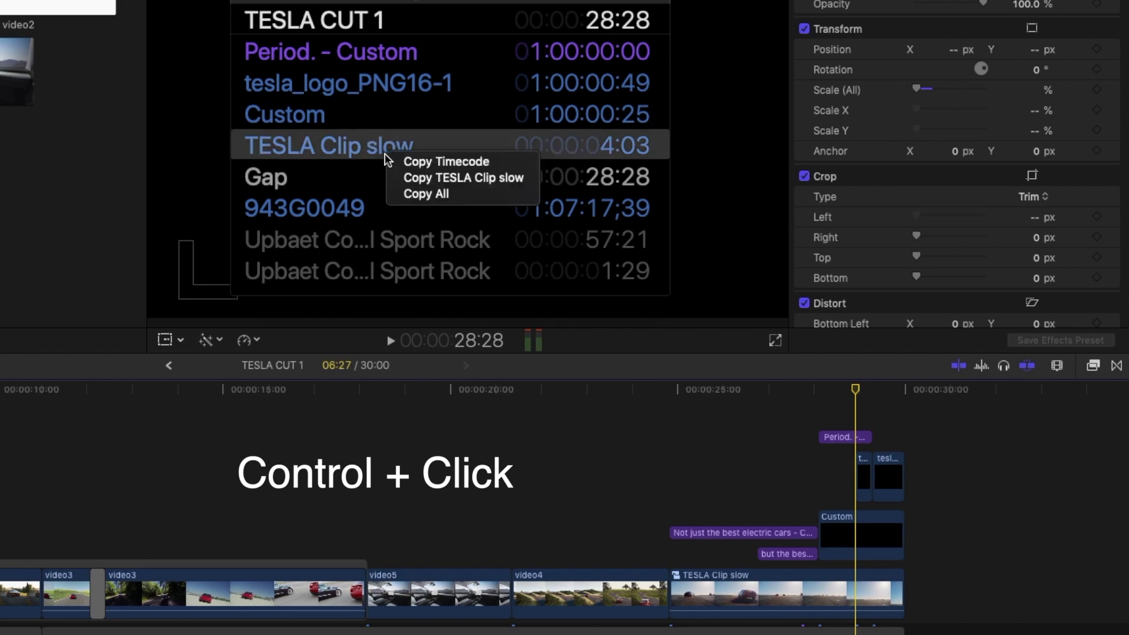